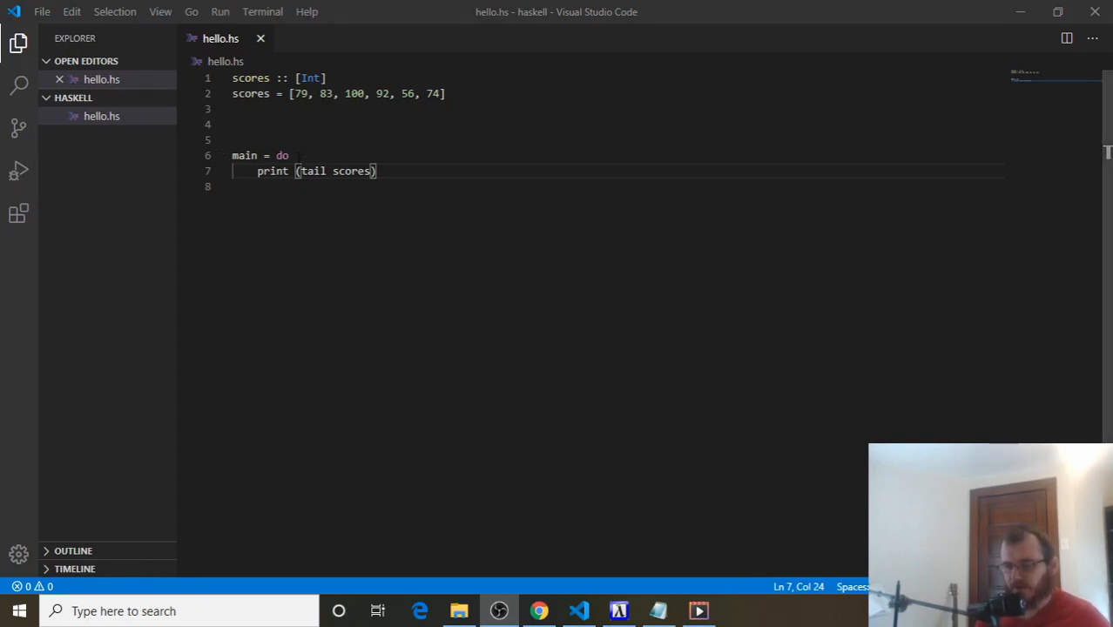
Delete the scores declaration, its list and the blank lines above main.
mouse_move(291, 156)
left_mouse_down()
mouse_move(231, 160)
mouse_move(277, 157)
left_mouse_up()
left_click(440, 169)
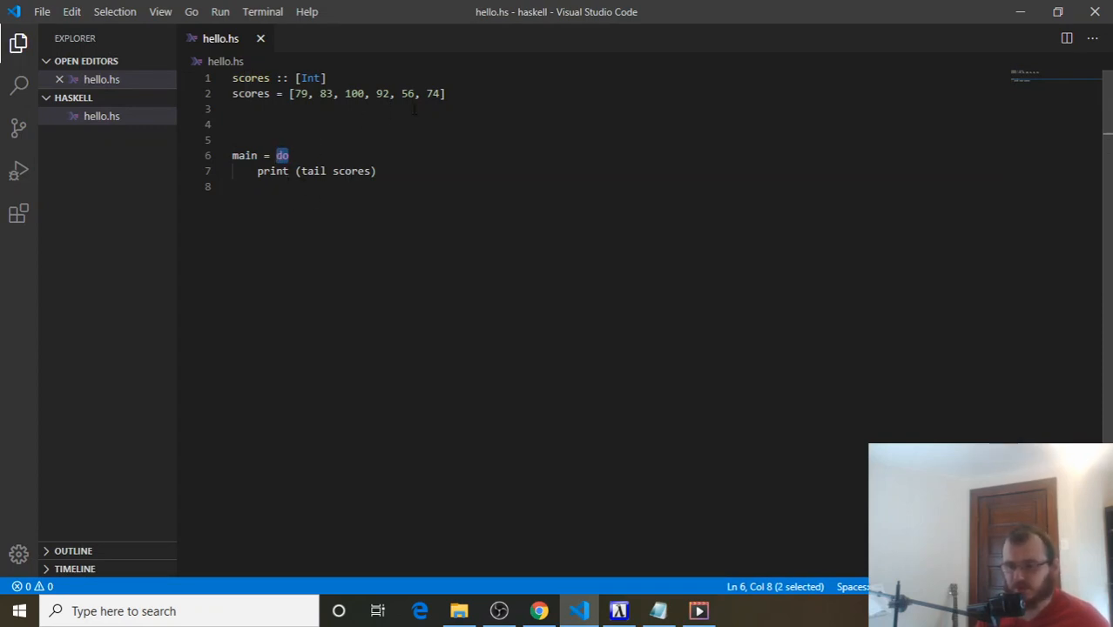
left_click_drag(442, 94, 217, 74)
key("BackSpace")
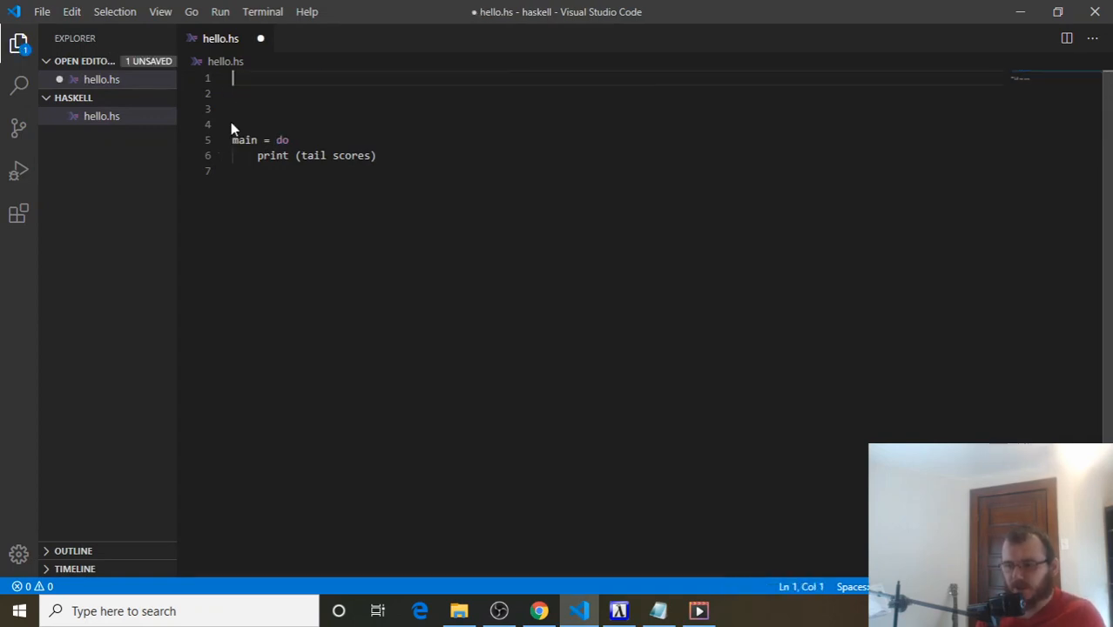
key("Down")
key("Down")
key("Down")
key("Down")
key("BackSpace")
key("BackSpace")
key("BackSpace")
key("BackSpace")
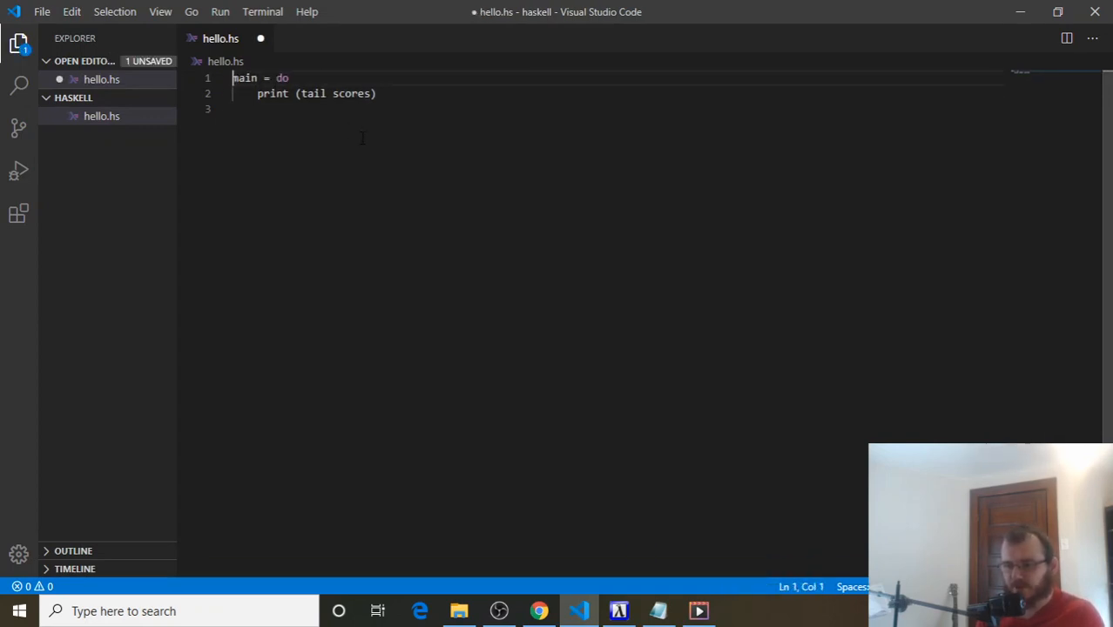
Replace the body of main with putStrLn "Hello User".
mouse_move(396, 96)
left_mouse_down()
mouse_move(265, 78)
mouse_move(276, 78)
left_mouse_up()
key("BackSpace")
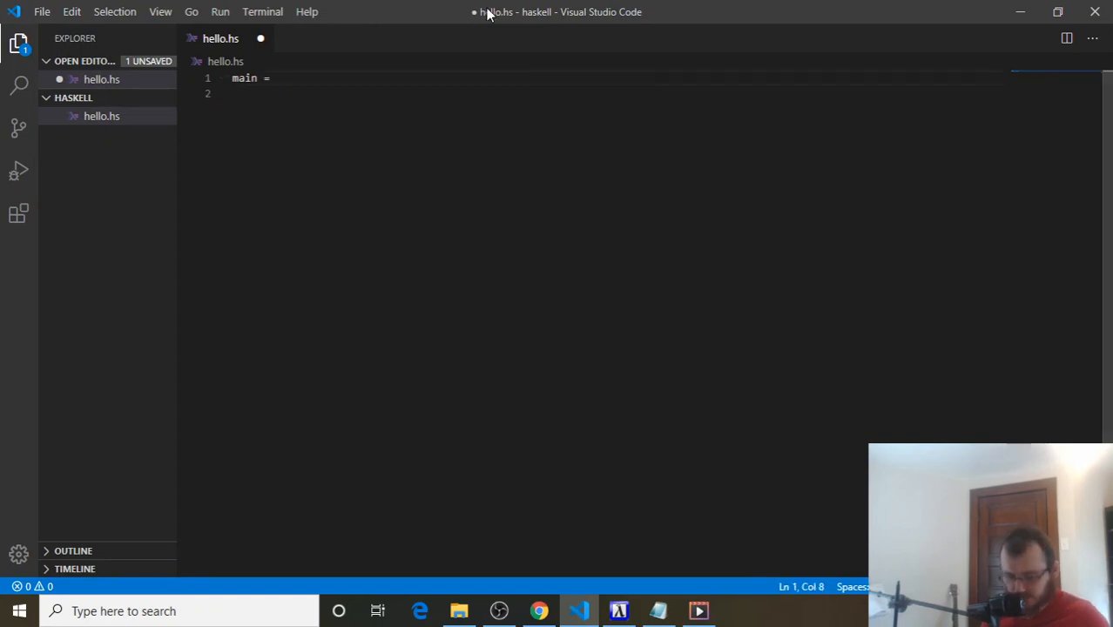
type("putStrLn ")
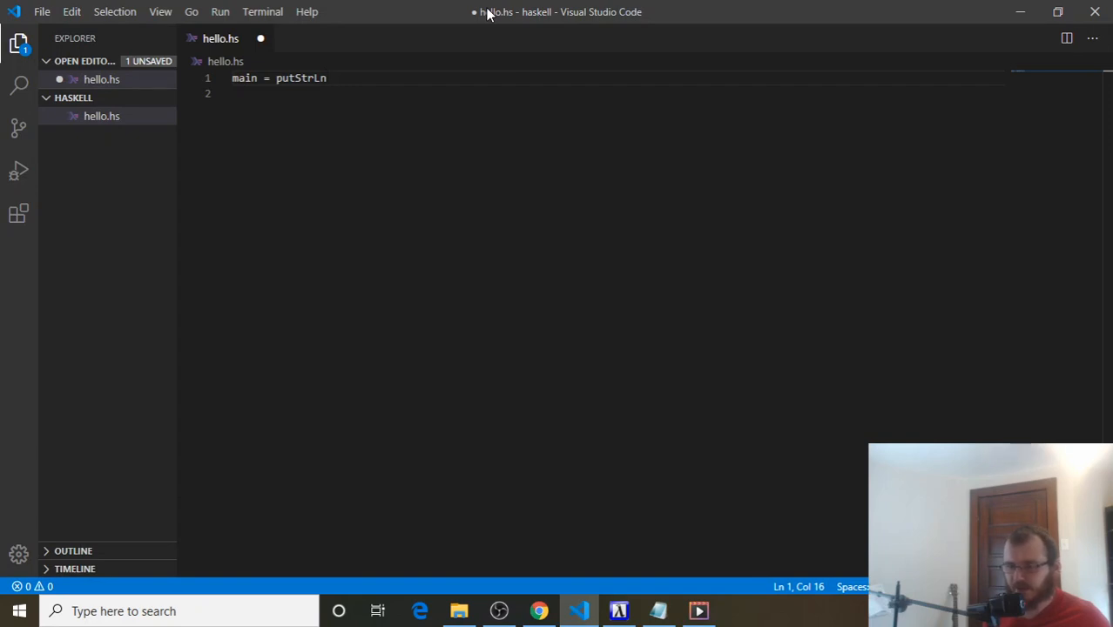
type("\"")
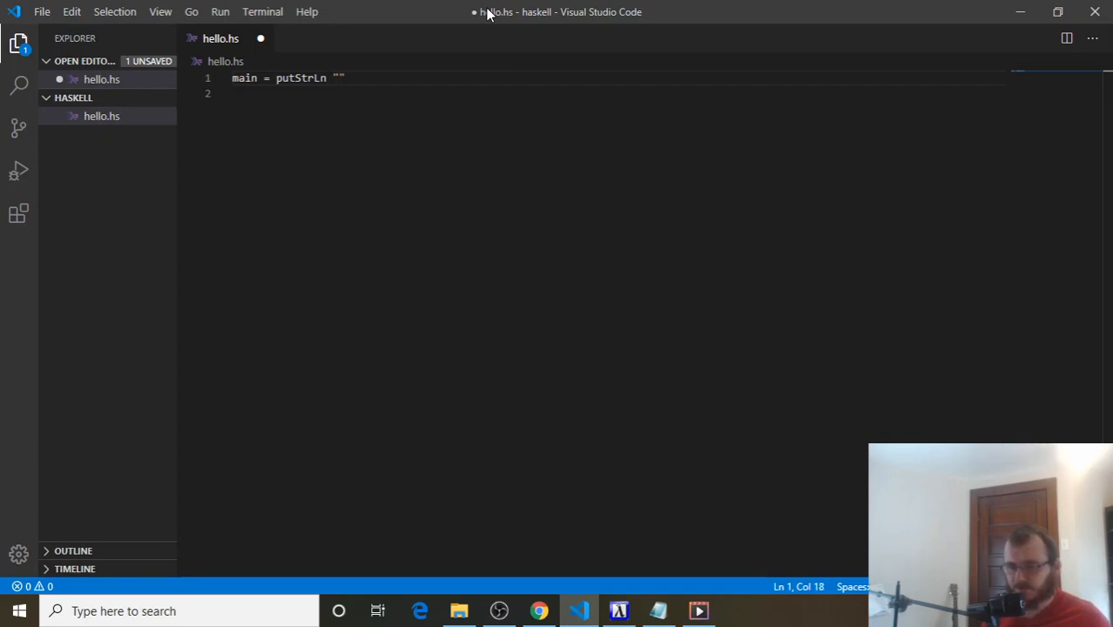
type("Hello User")
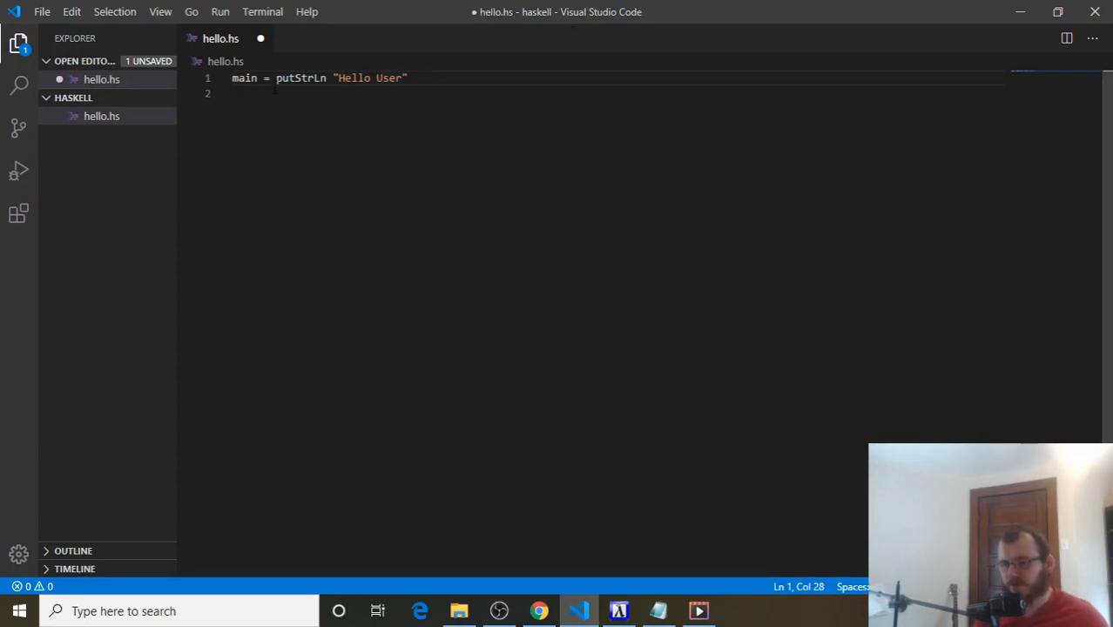
left_click_drag(275, 78, 335, 78)
left_click(231, 93)
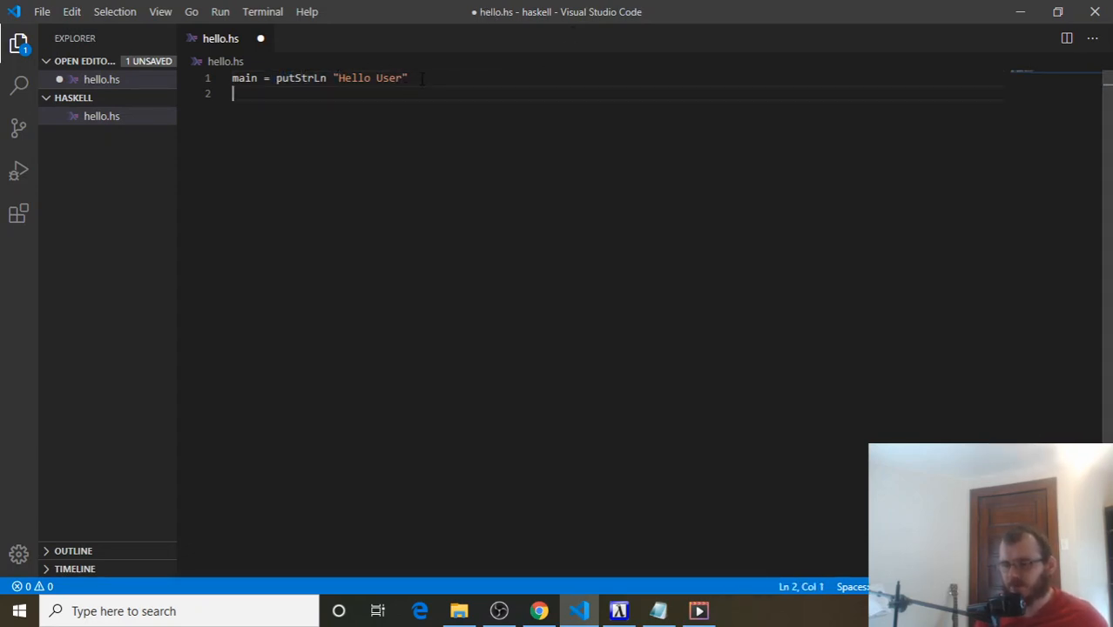
left_click_drag(407, 78, 275, 78)
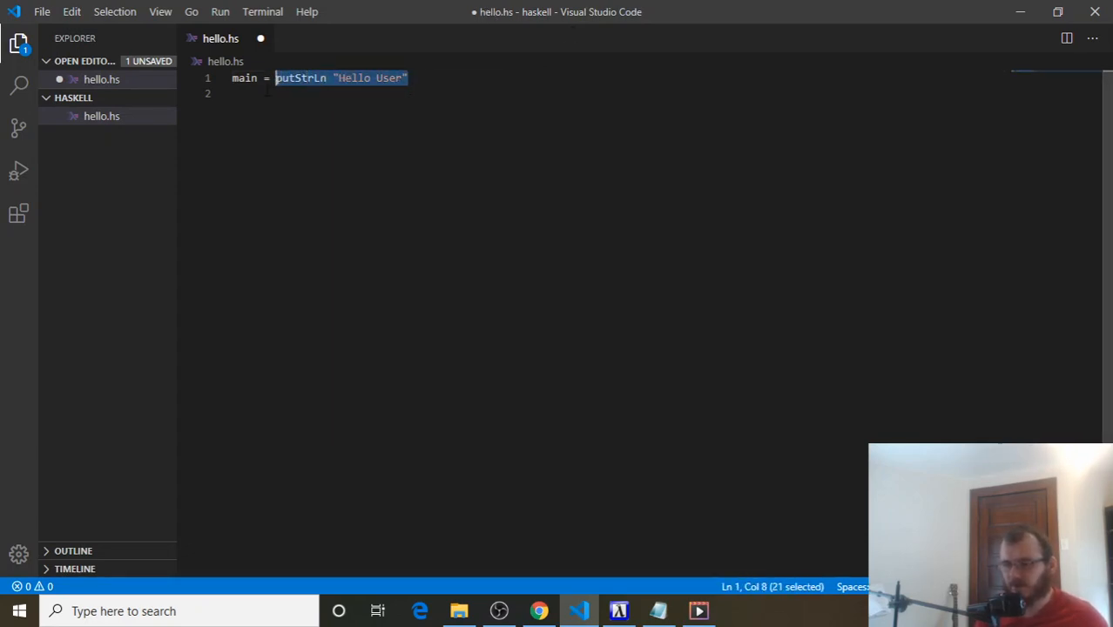
left_click(449, 78)
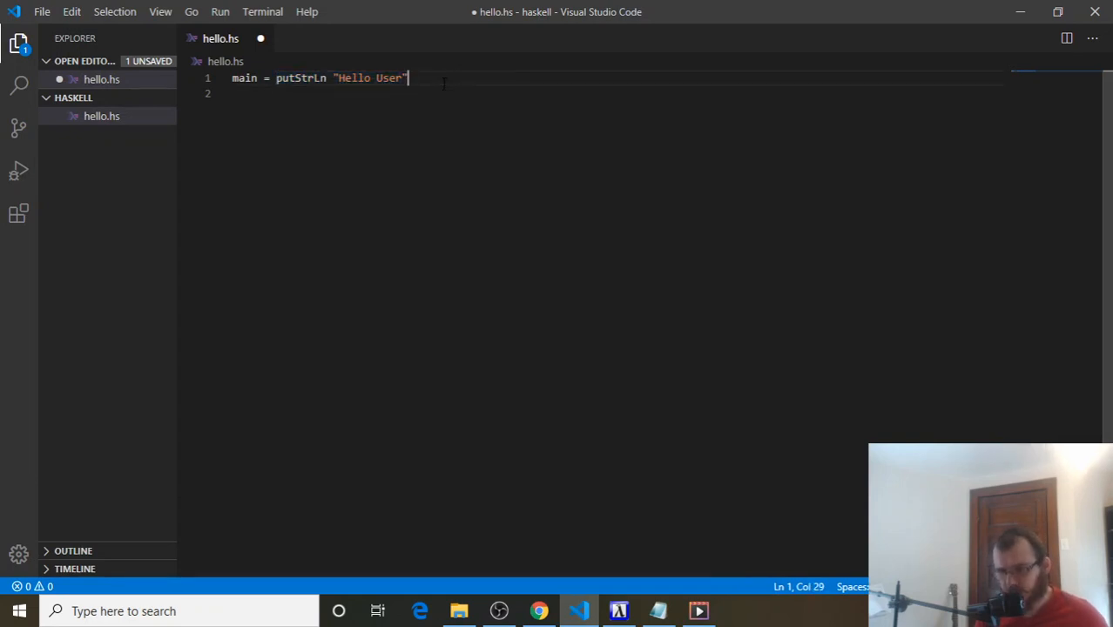
Save hello.hs, reload it in WinGHCi and run main to print Hello User.
key("ctrl+s")
left_click(618, 611)
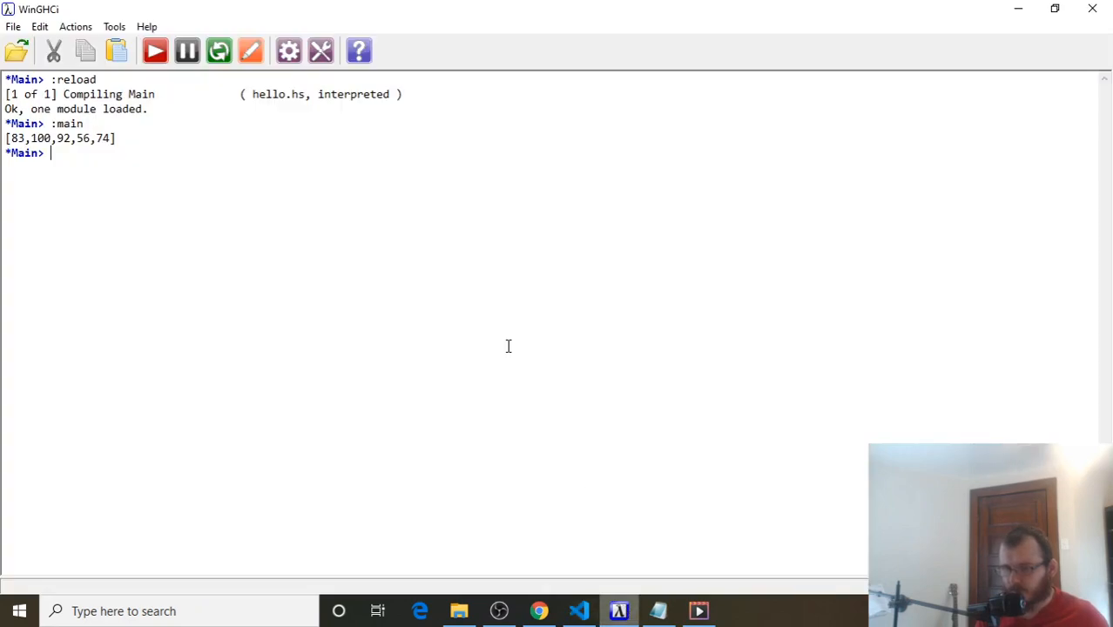
left_click(219, 50)
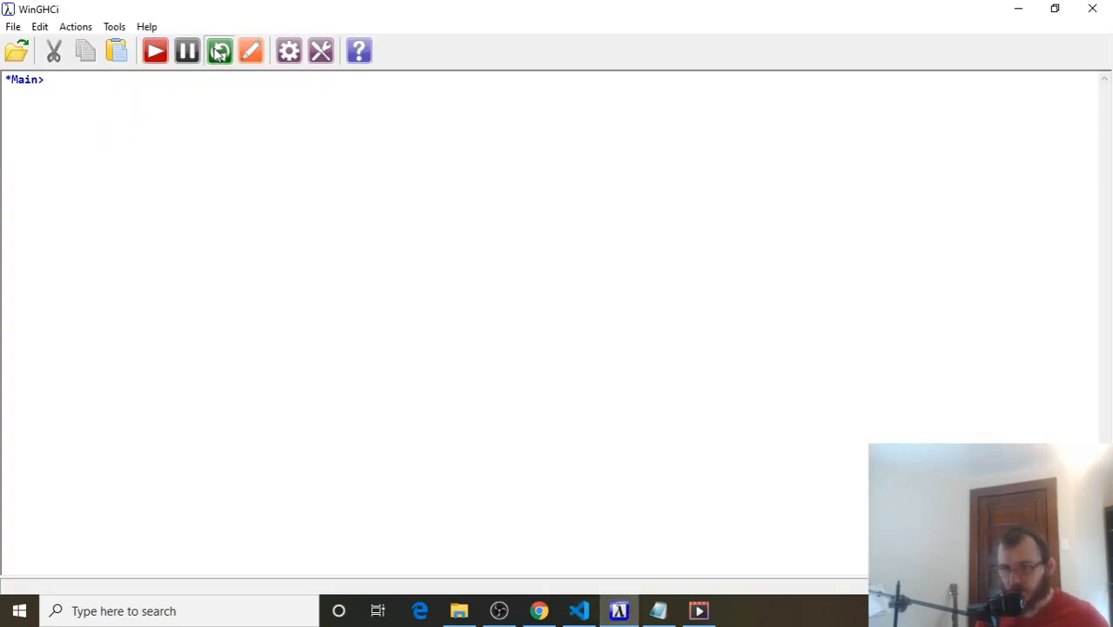
left_click(155, 54)
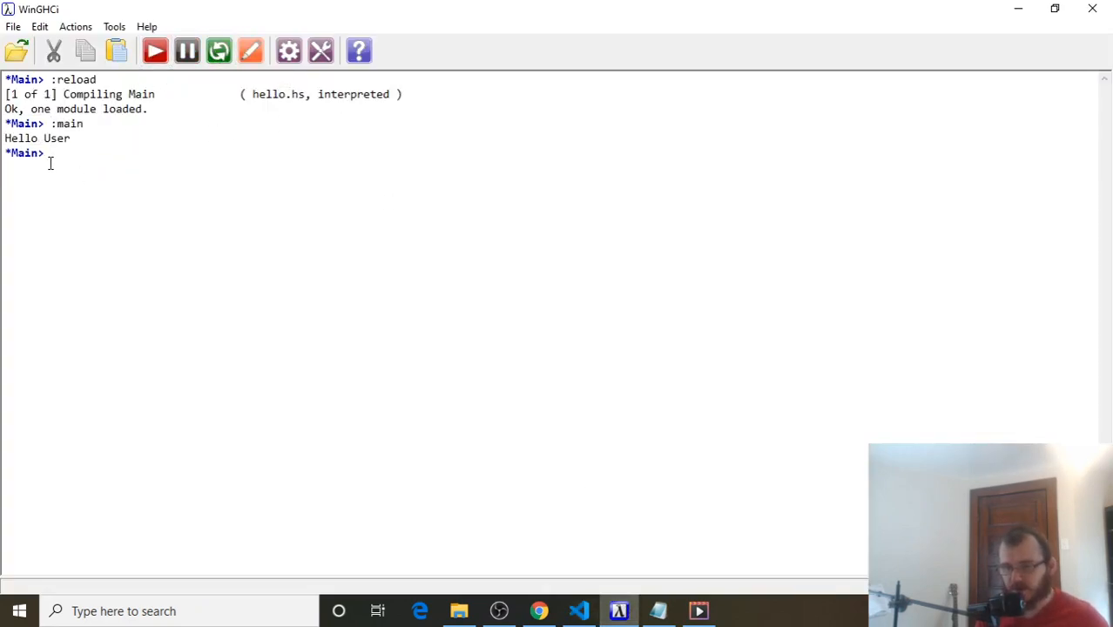
left_click_drag(72, 139, 4, 139)
key("ctrl+c")
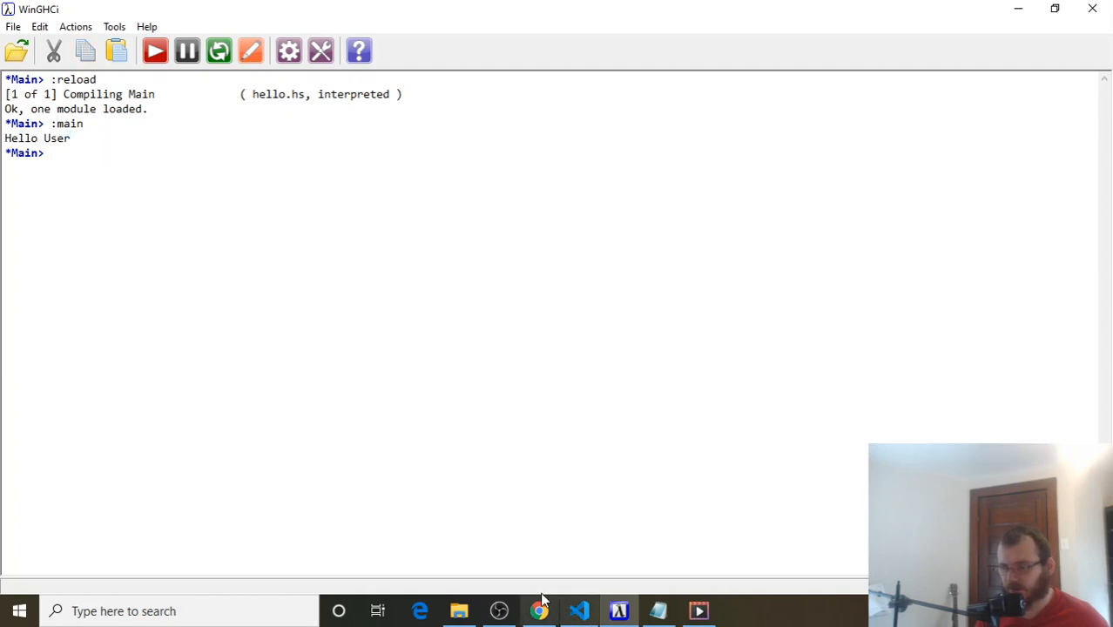
Rewrite main as a do block with putStrLn "Hello User" and putStrLn "hello world".
left_click(582, 609)
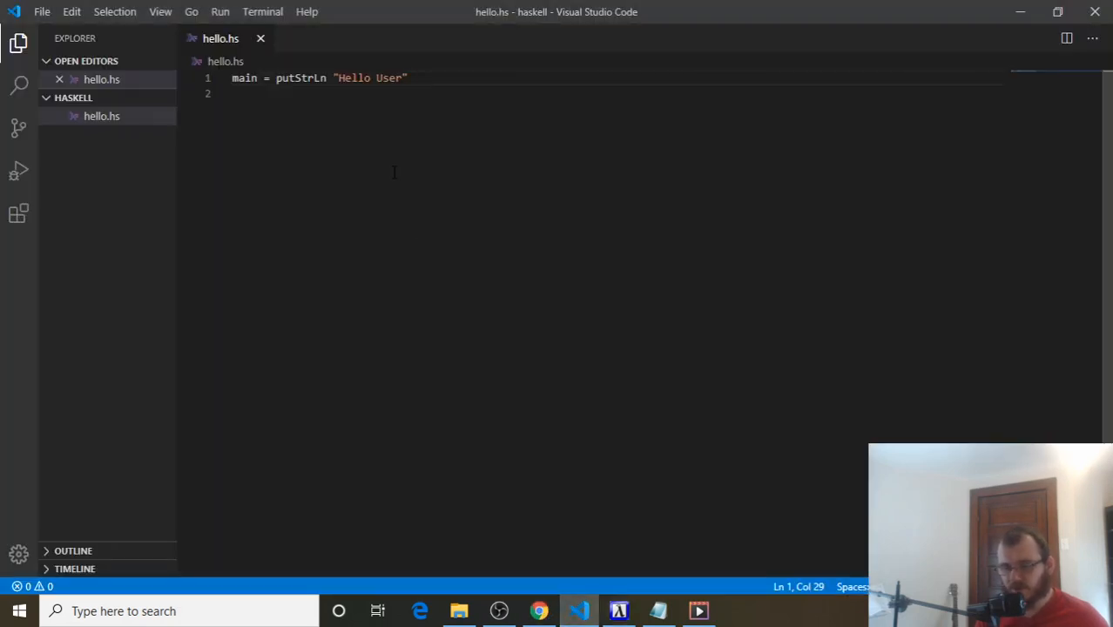
mouse_move(423, 72)
left_mouse_down()
mouse_move(231, 77)
mouse_move(276, 78)
left_mouse_up()
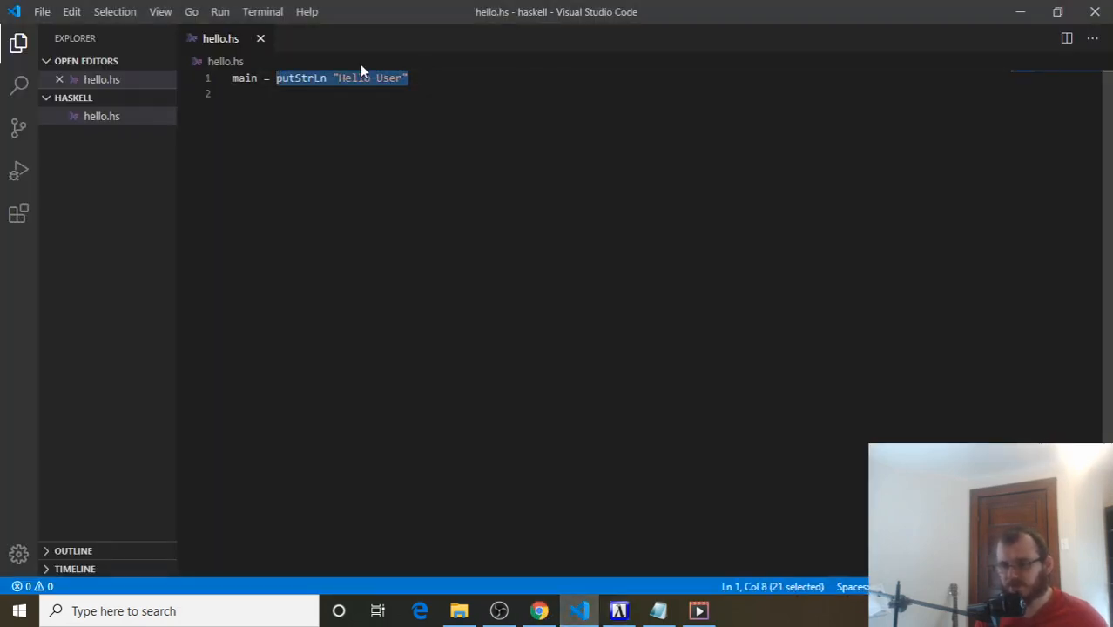
key("BackSpace")
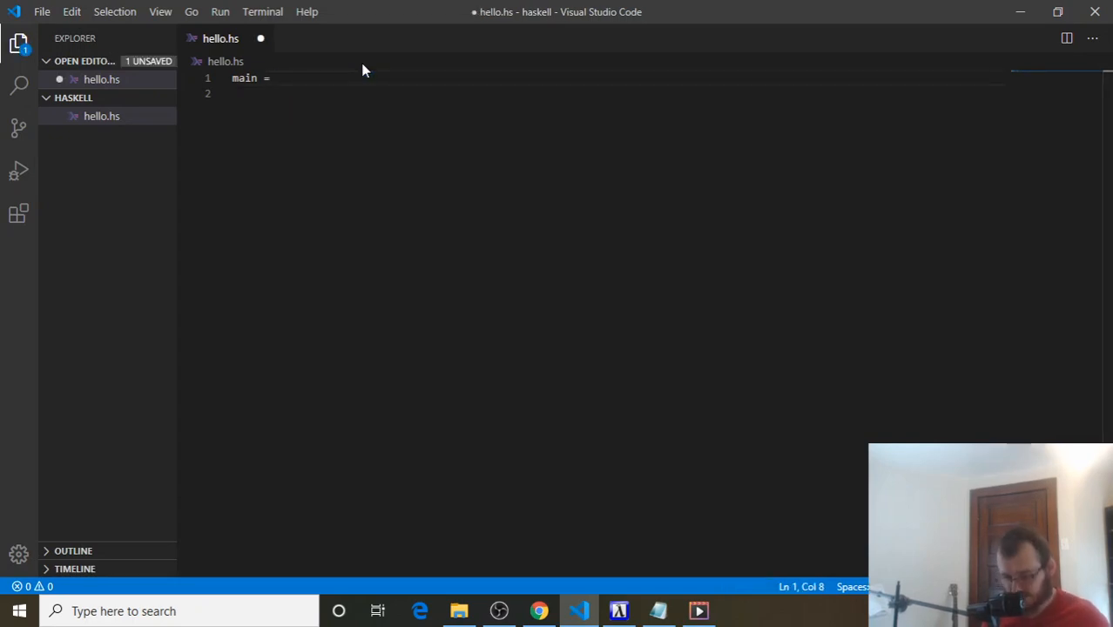
type("do")
key("Return")
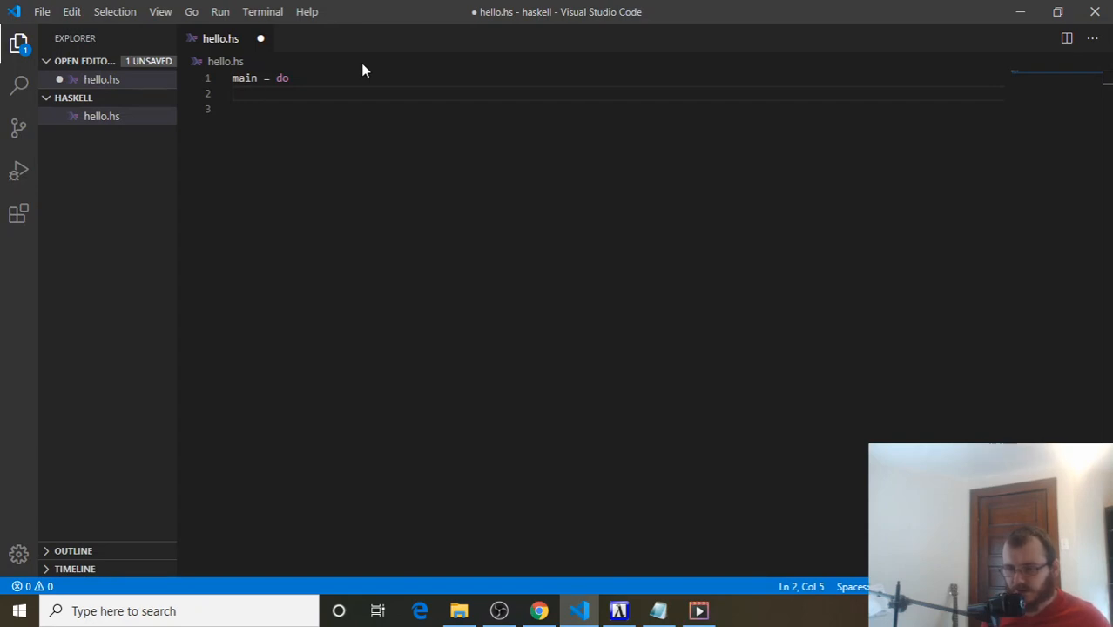
key("ctrl+v")
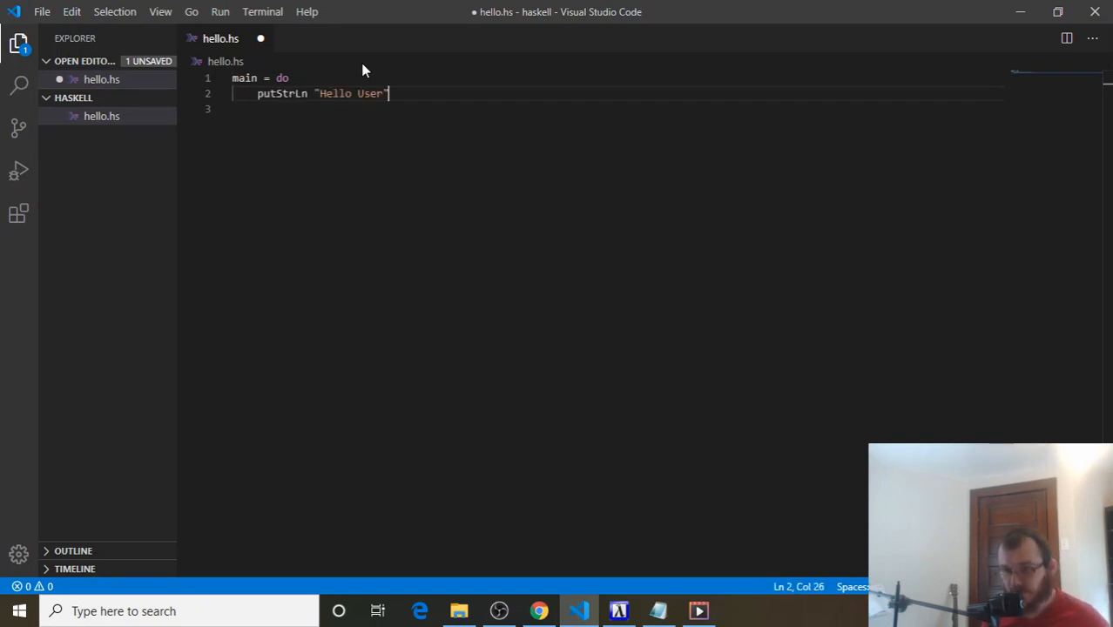
key("Return")
type("put")
key("Return")
type("\"hello world")
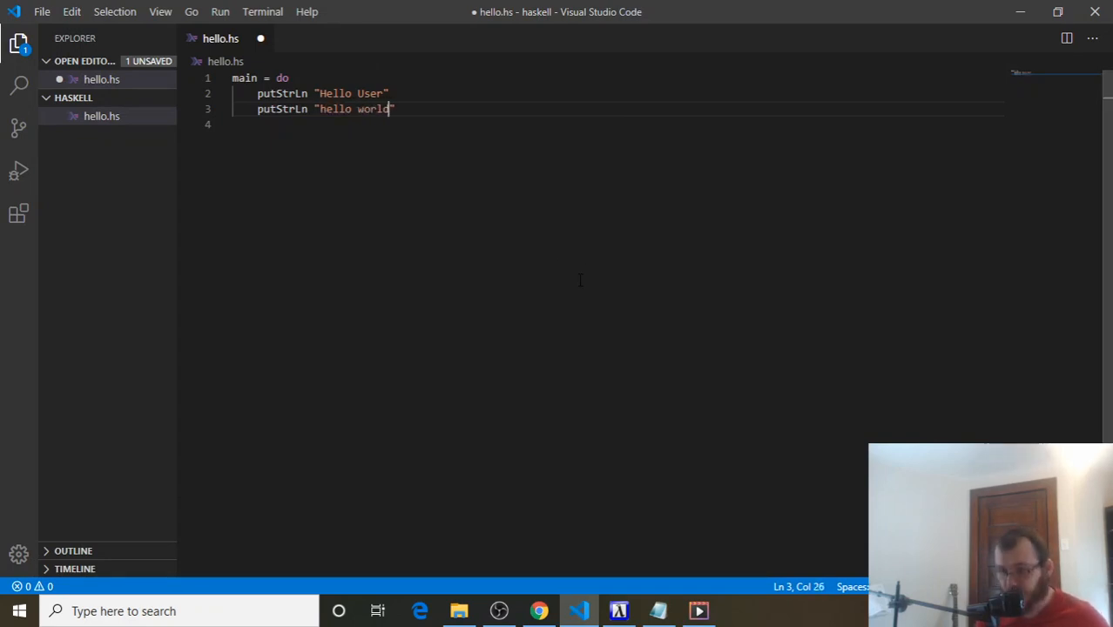
Save hello.hs, clear the WinGHCi console, reload and run main to print both lines.
key("ctrl+s")
left_click(618, 611)
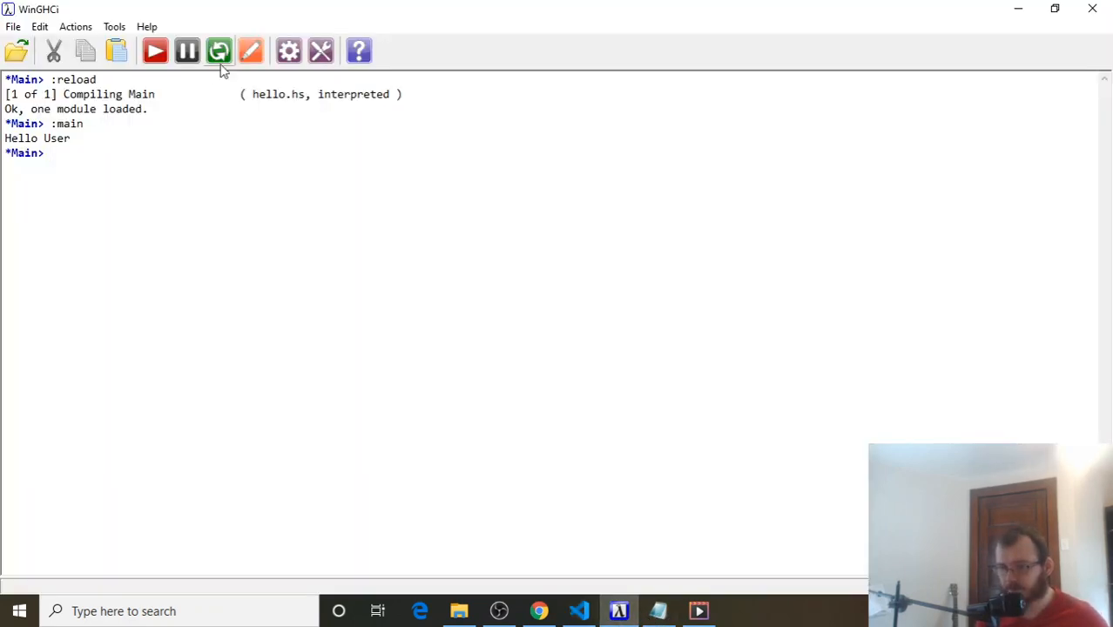
key("ctrl+l")
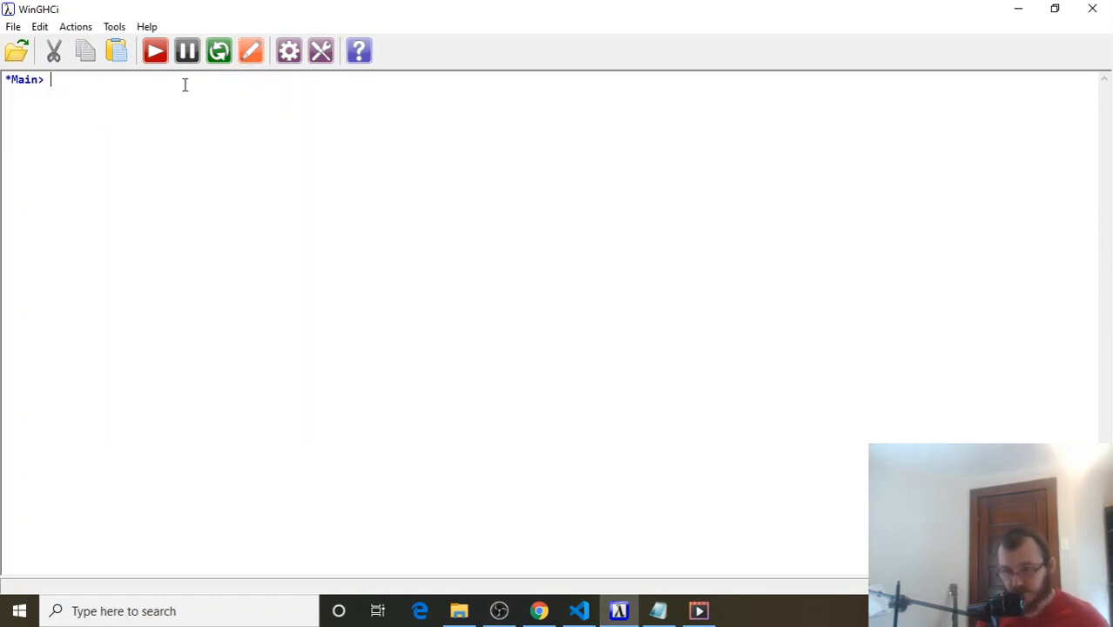
left_click(219, 51)
left_click(156, 50)
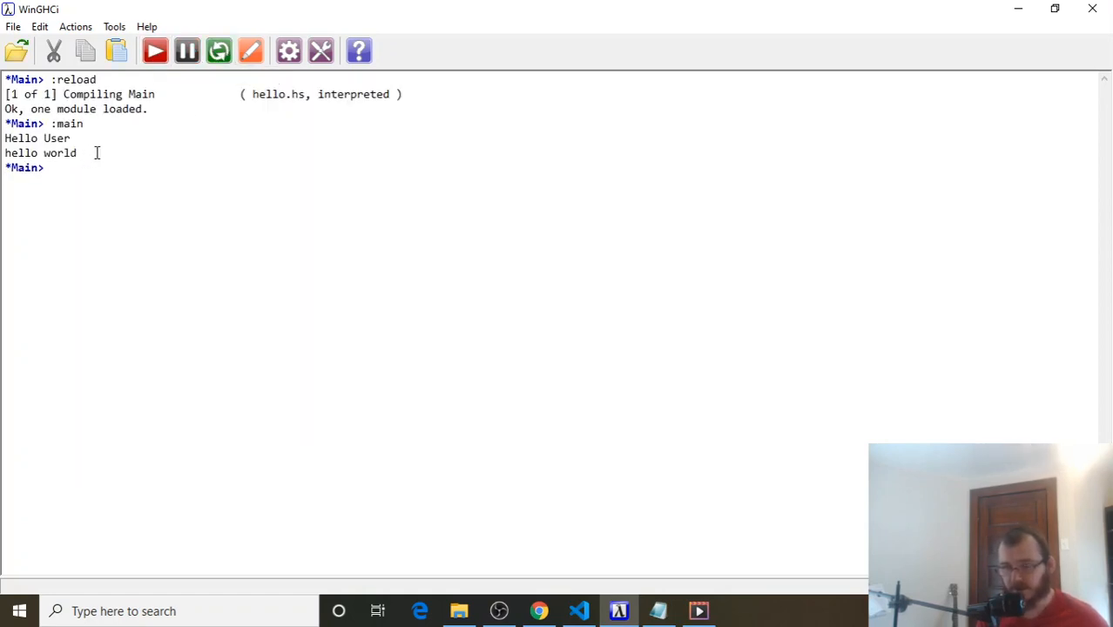
Review the printed Hello User and hello world output, then return to the editor.
left_click_drag(96, 152, 4, 134)
left_click(164, 154)
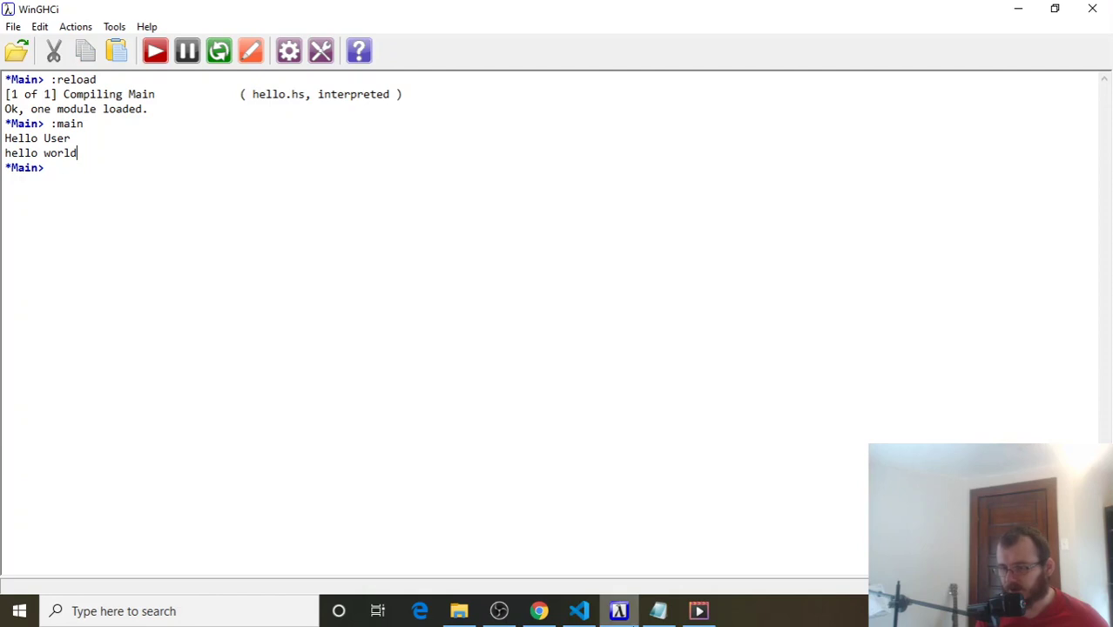
left_click(580, 610)
left_click(389, 93)
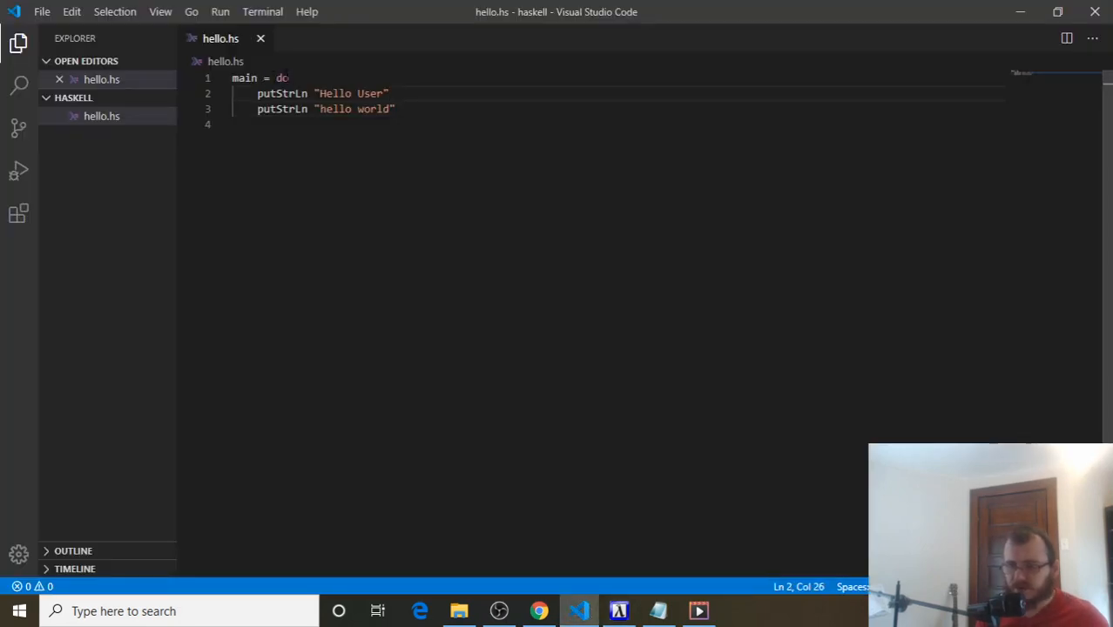
left_click_drag(289, 77, 275, 77)
left_click_drag(388, 93, 361, 93)
left_click(290, 77)
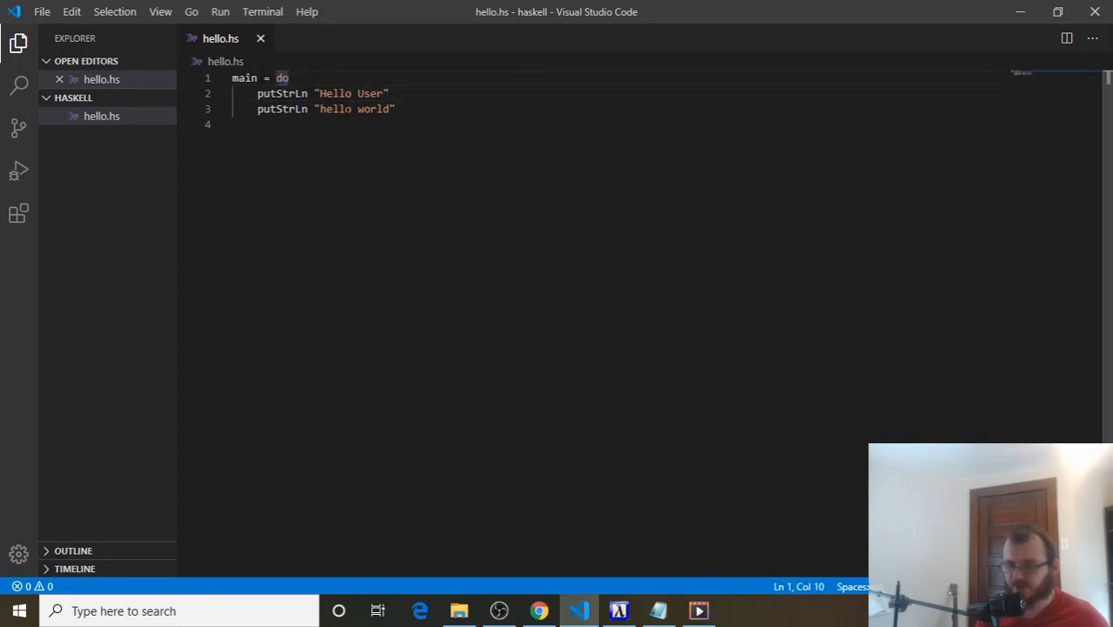
left_click_drag(426, 112, 206, 79)
key("Right")
left_click_drag(290, 78, 276, 77)
left_click(281, 109)
left_click(463, 131)
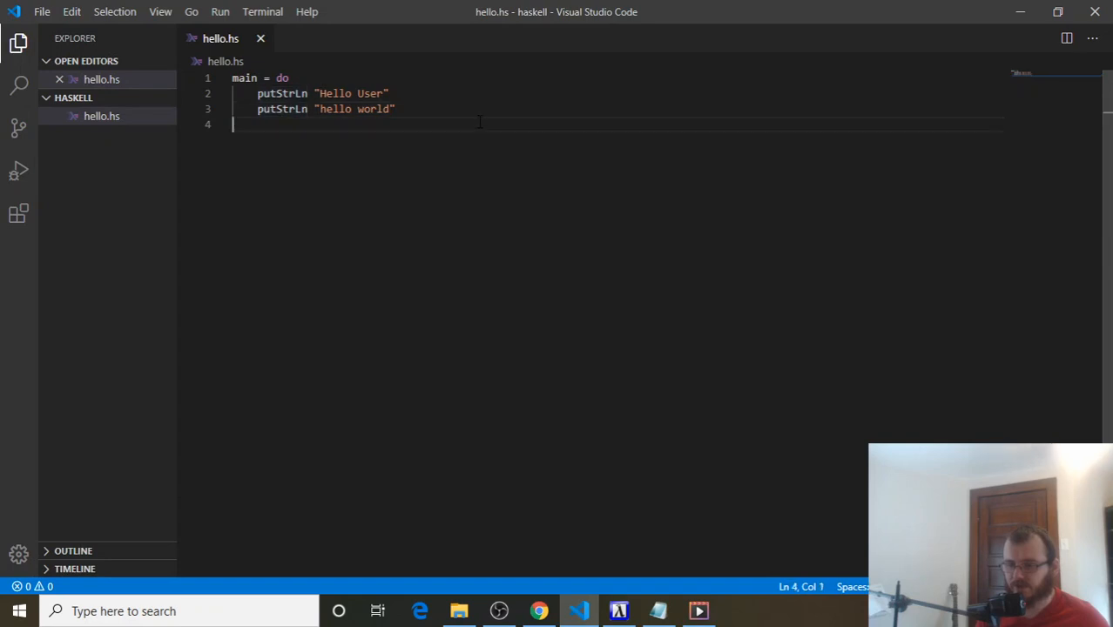